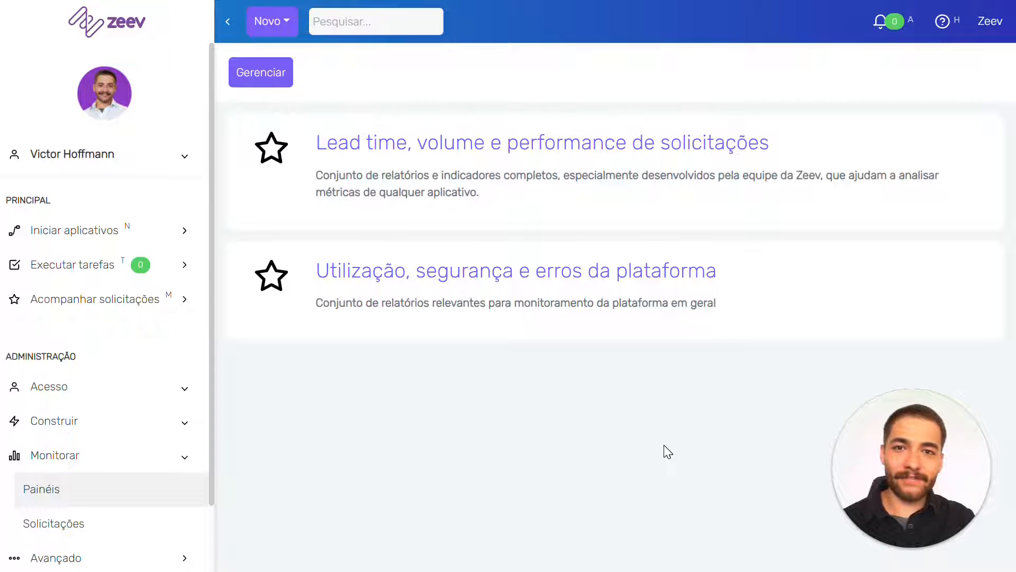
# Step: Start a new panel named "Acompanhamento de solicitação de férias" with the description "Painel de indicadores para acompanhar as solicitações de férias da empresa."
pyautogui.click(291, 82)
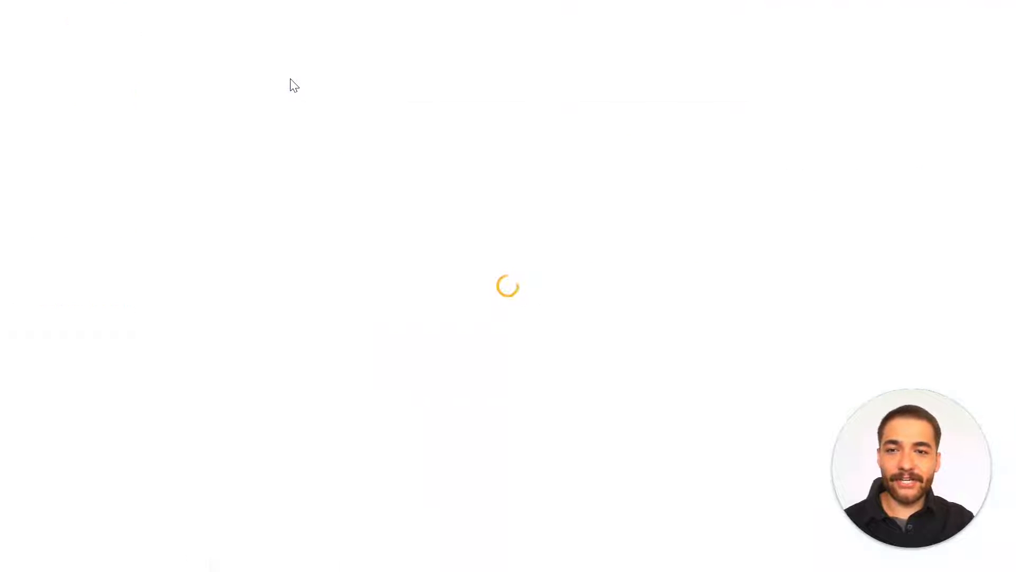
pyautogui.click(274, 183)
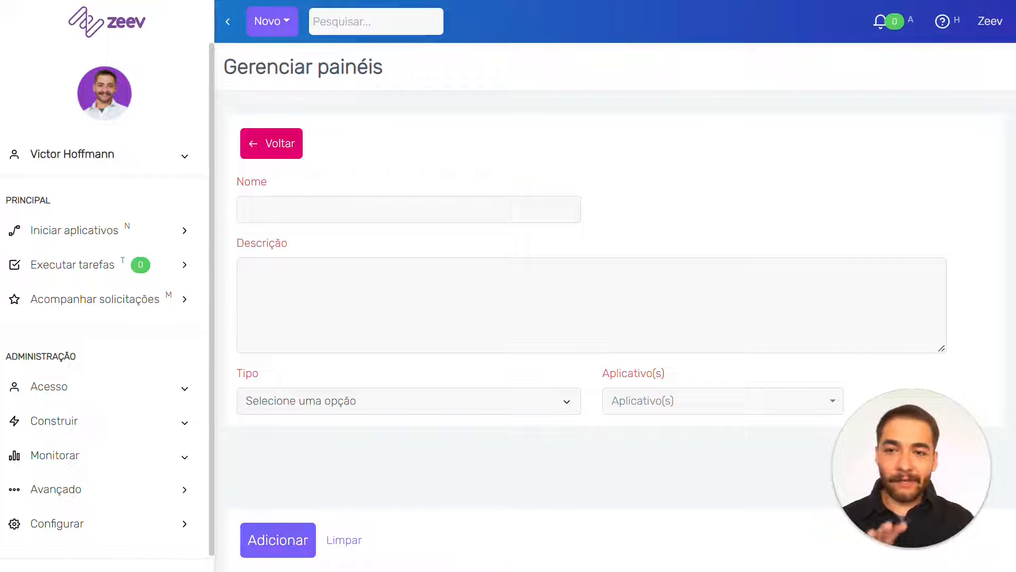
pyautogui.click(275, 209)
pyautogui.write('Acomp')
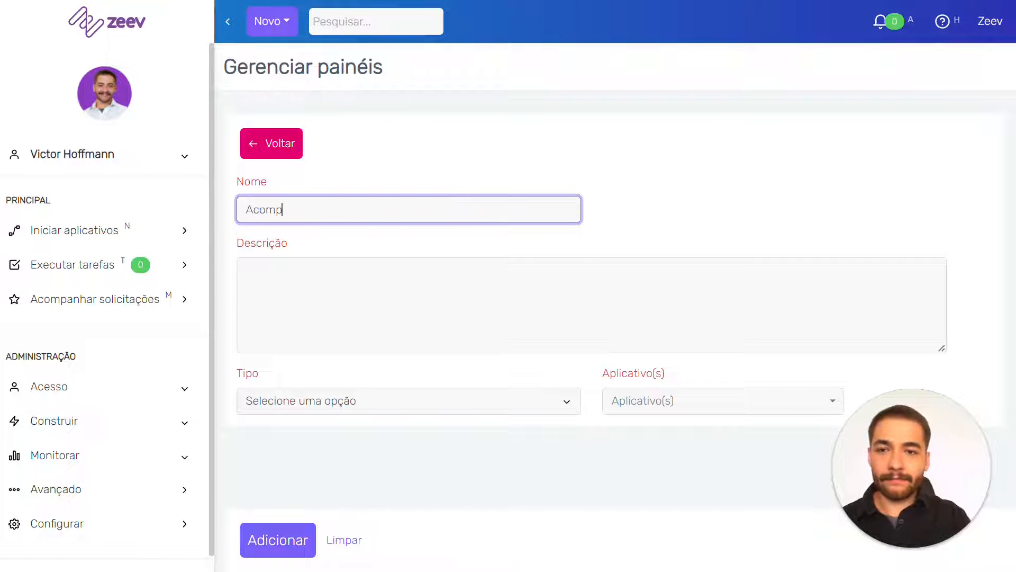
pyautogui.write('anhamento de solicitação de férias')
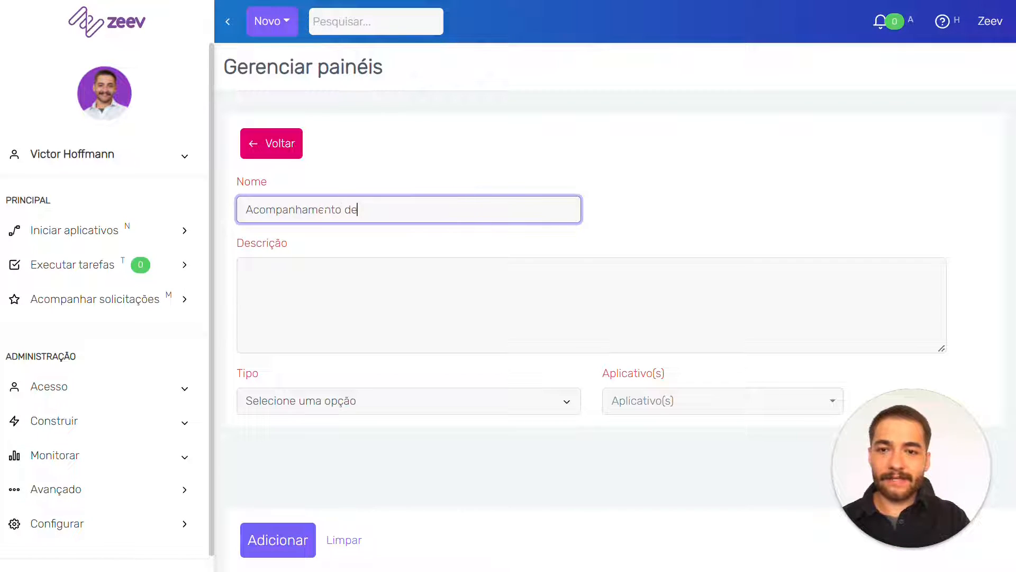
pyautogui.press('Tab')
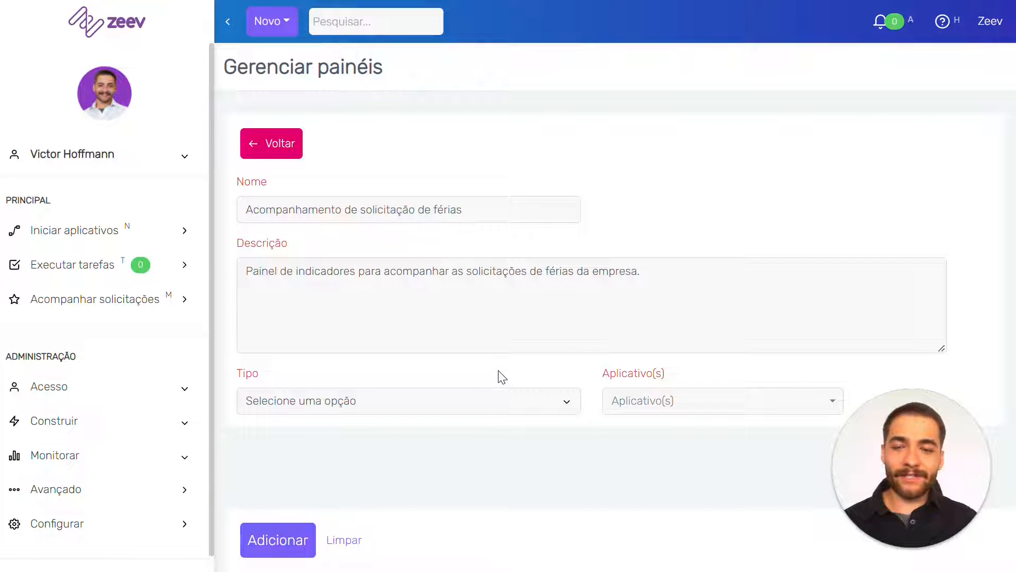
# Step: Set the panel's type to "Pessoa não escolhe o aplicativo", assign the application "Solicitação de férias v. 1", and add the panel
pyautogui.click(463, 402)
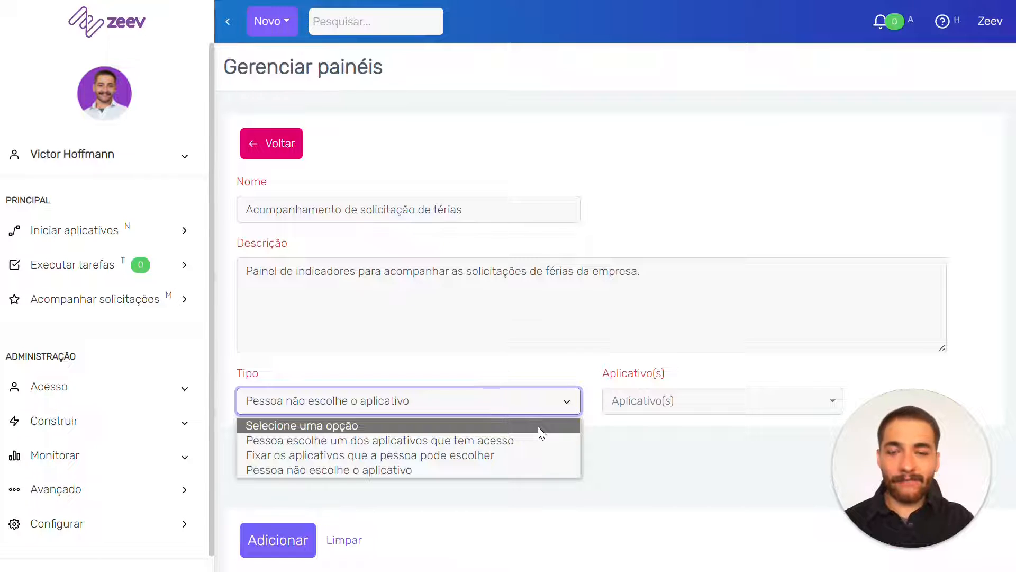
pyautogui.click(471, 471)
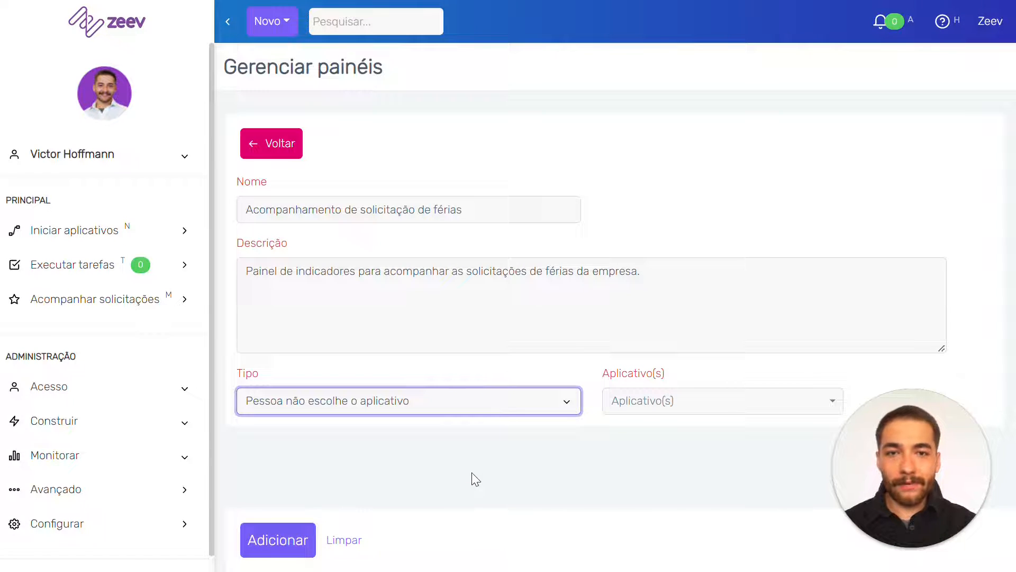
pyautogui.click(649, 404)
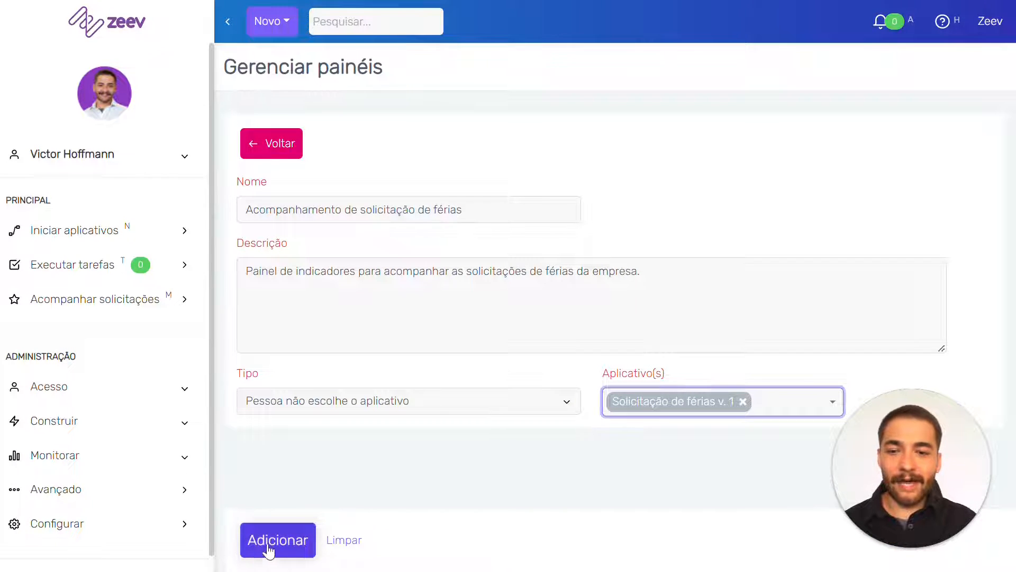
pyautogui.click(277, 540)
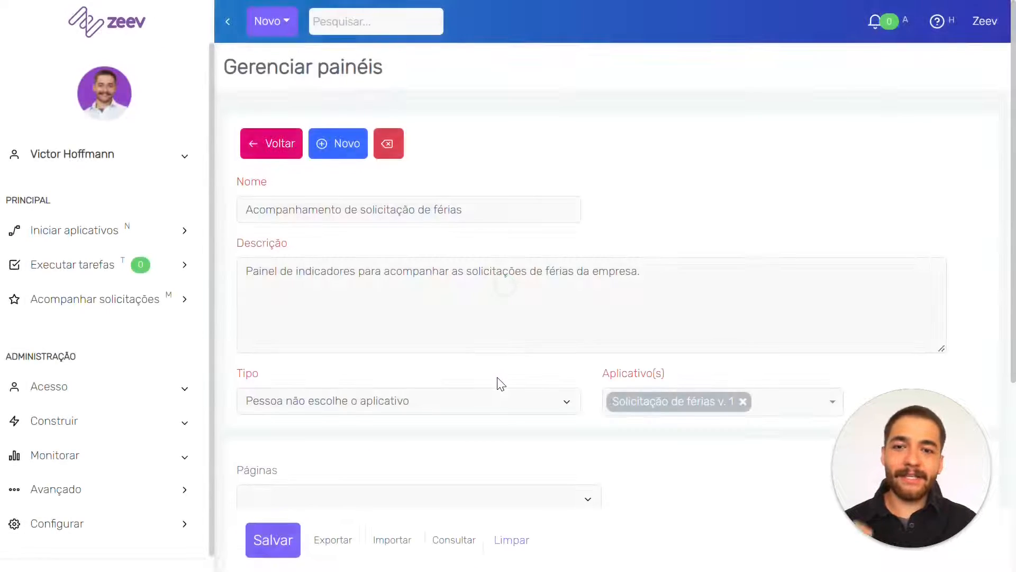
# Step: Add a "Geral" page to the panel and start a "Caixa de informação" chart on it titled "Solicitações em andamento"
pyautogui.scroll(-3, 500, 384)
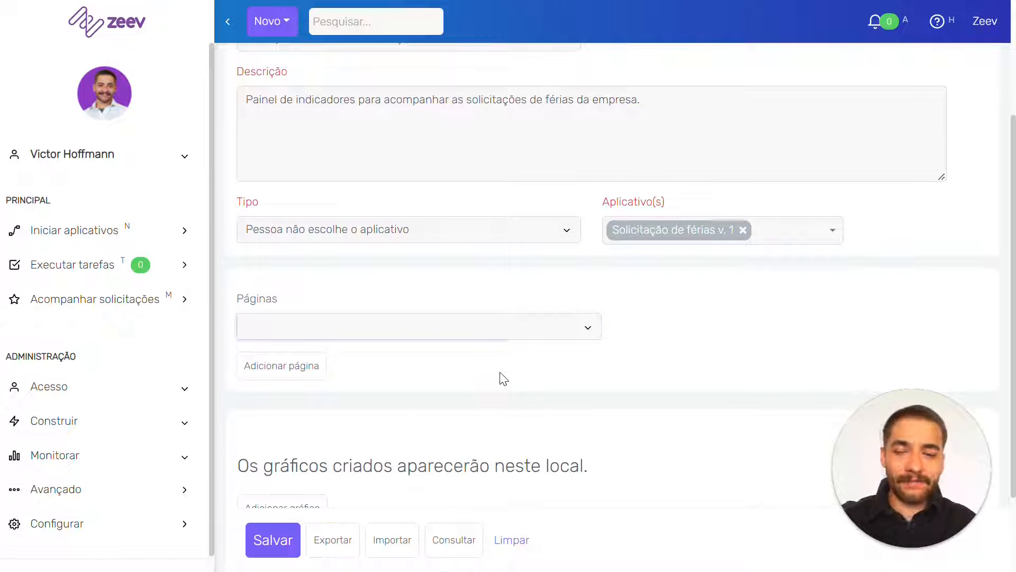
pyautogui.click(538, 335)
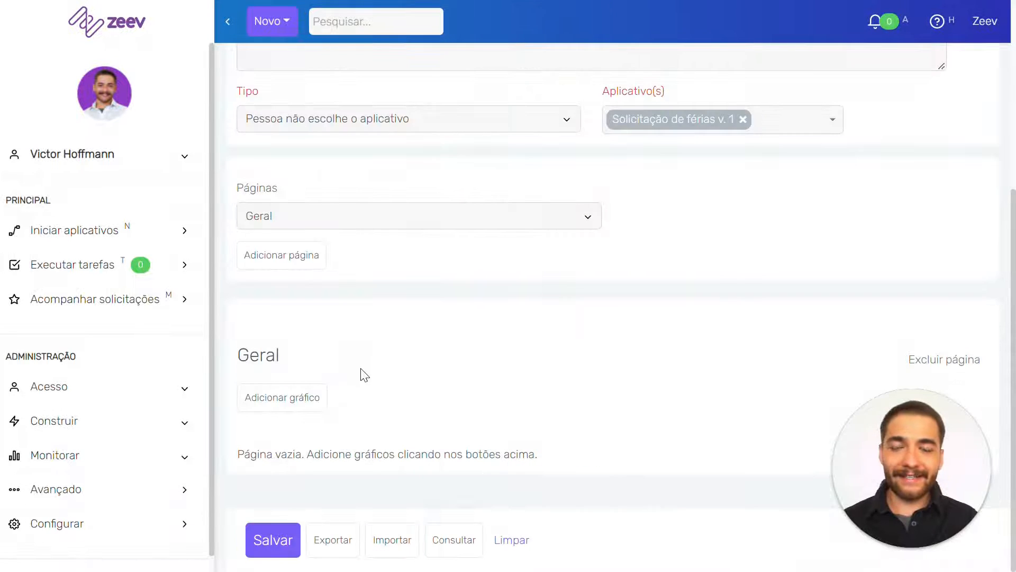
pyautogui.click(281, 398)
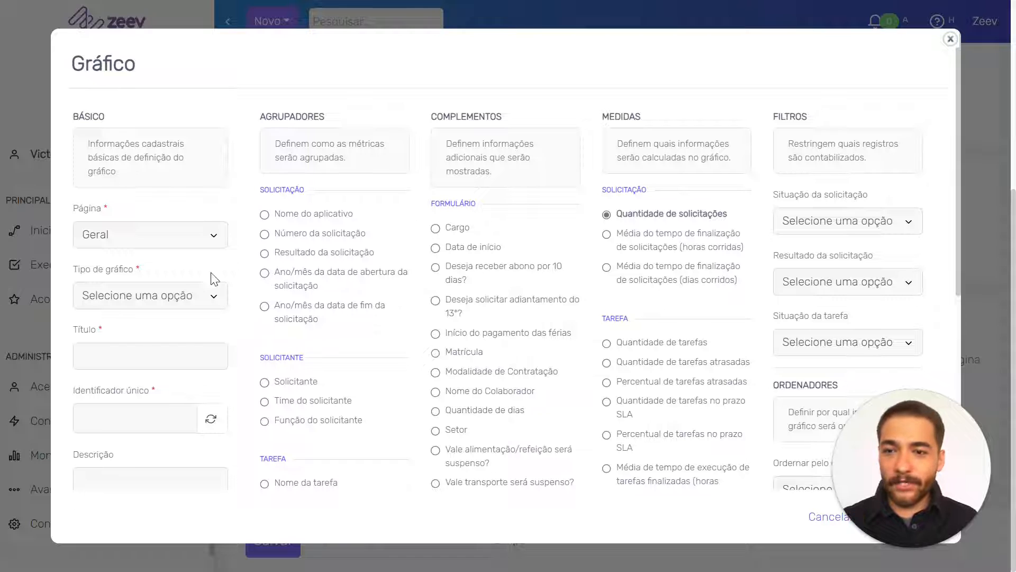
pyautogui.click(211, 294)
pyautogui.click(155, 334)
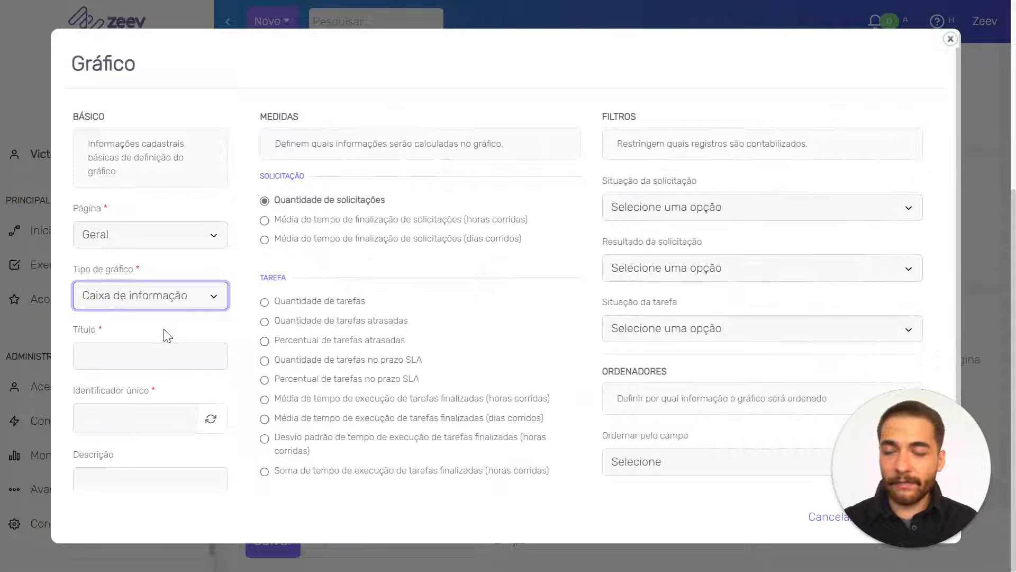
pyautogui.scroll(-2, 168, 329)
pyautogui.click(159, 279)
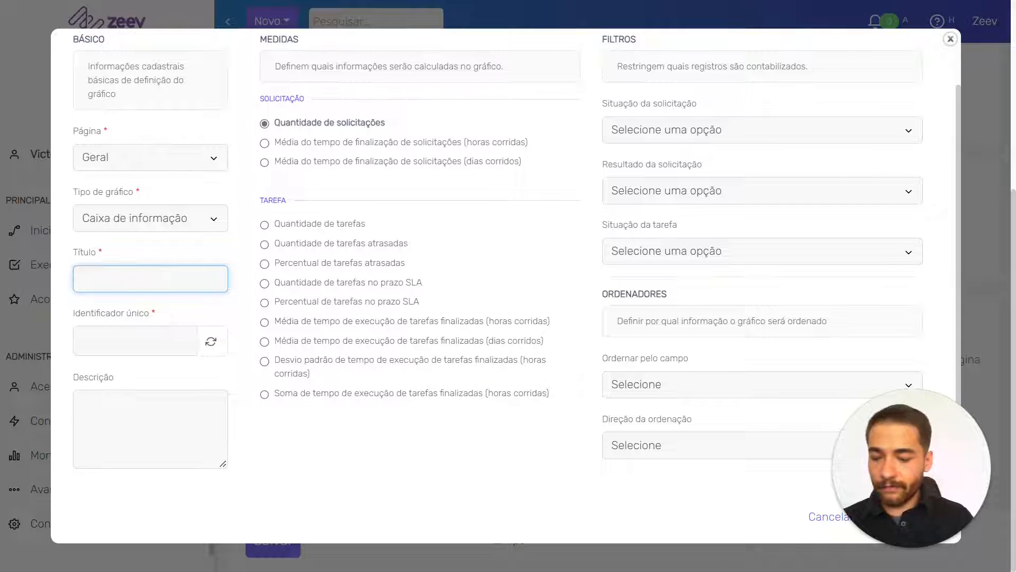
pyautogui.write('Solicitações em andament')
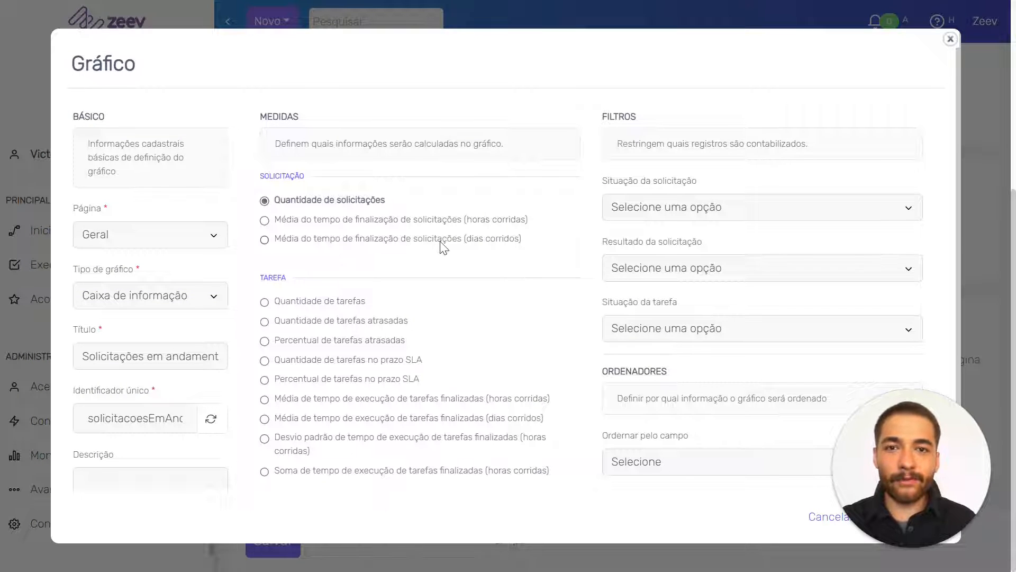
# Step: Filter the chart to requests with the status "Em andamento" and apply its configuration
pyautogui.click(678, 206)
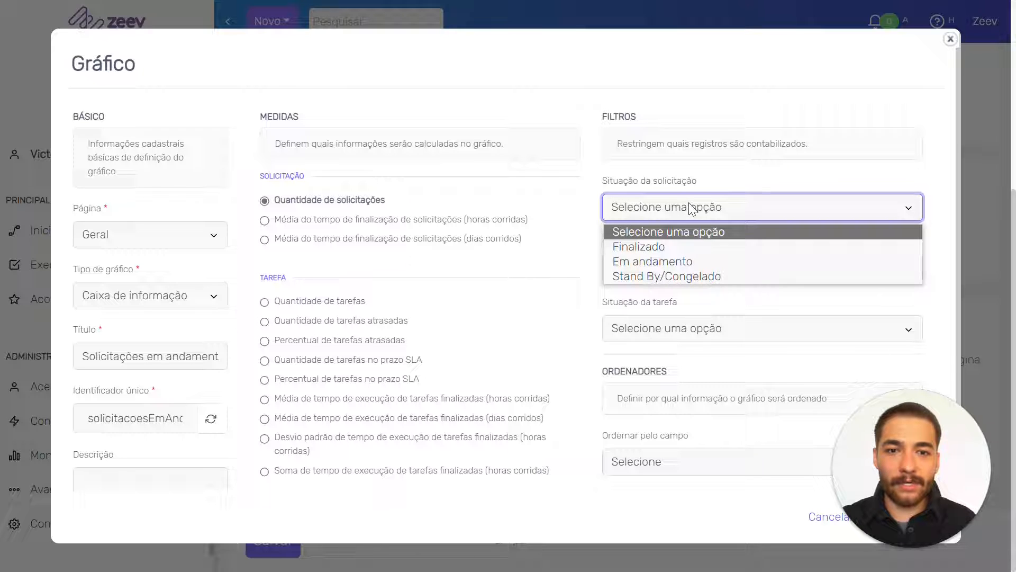
pyautogui.click(676, 259)
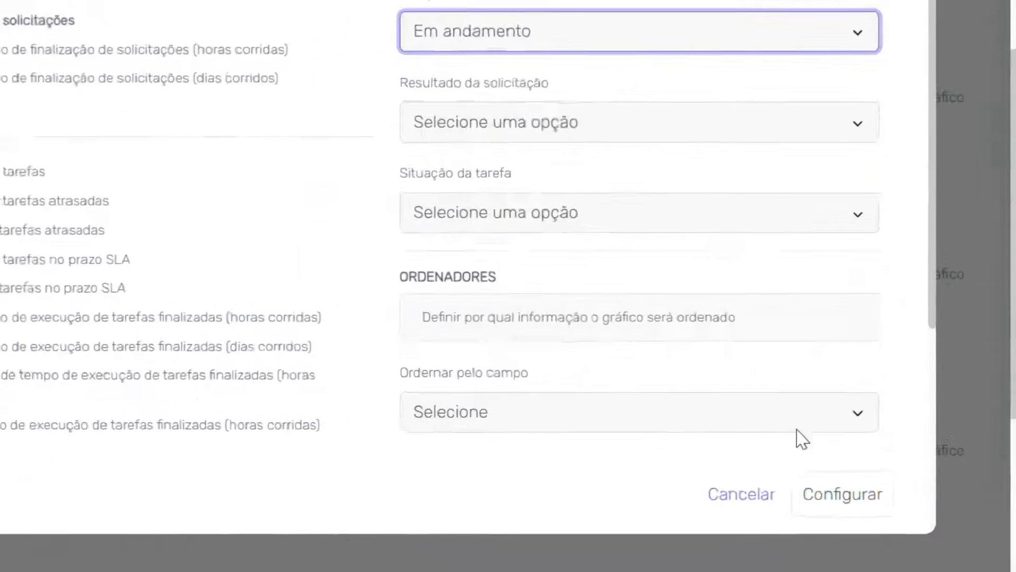
pyautogui.click(898, 517)
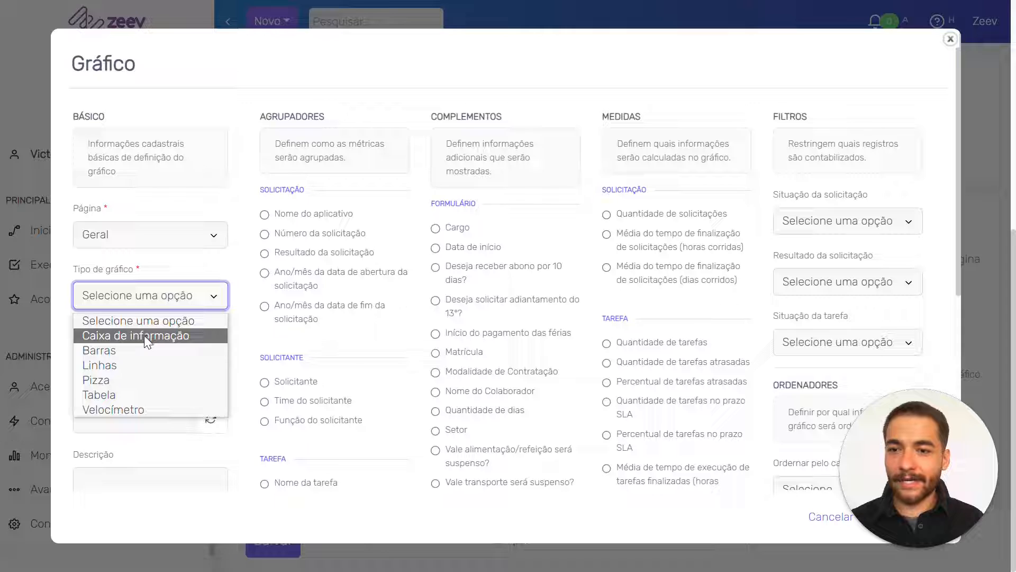
# Step: Set up a second chart on the Geral page as "Caixa de informação" with the title "Férias aprovadas"
pyautogui.click(144, 335)
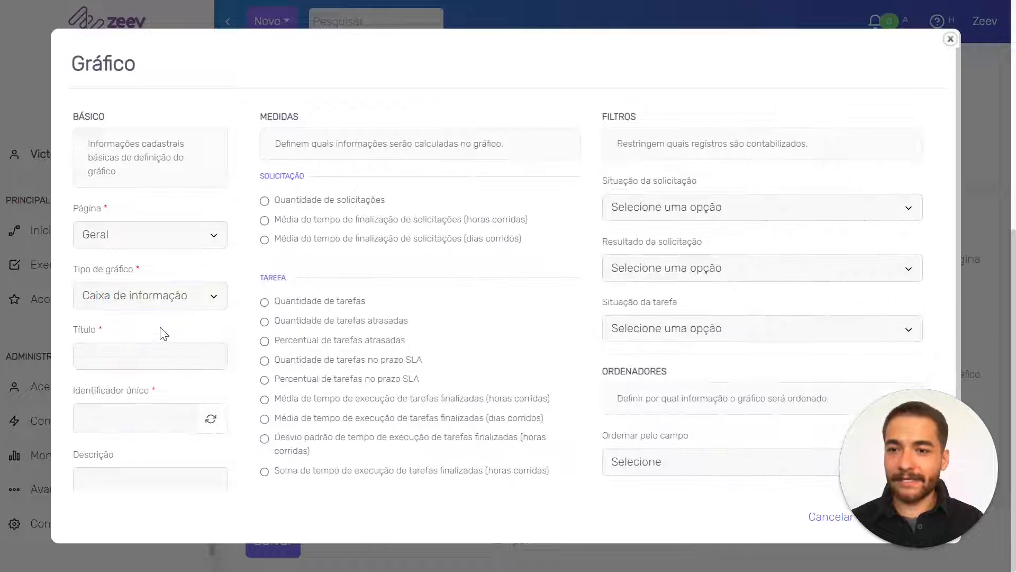
pyautogui.scroll(-2, 164, 333)
pyautogui.click(153, 278)
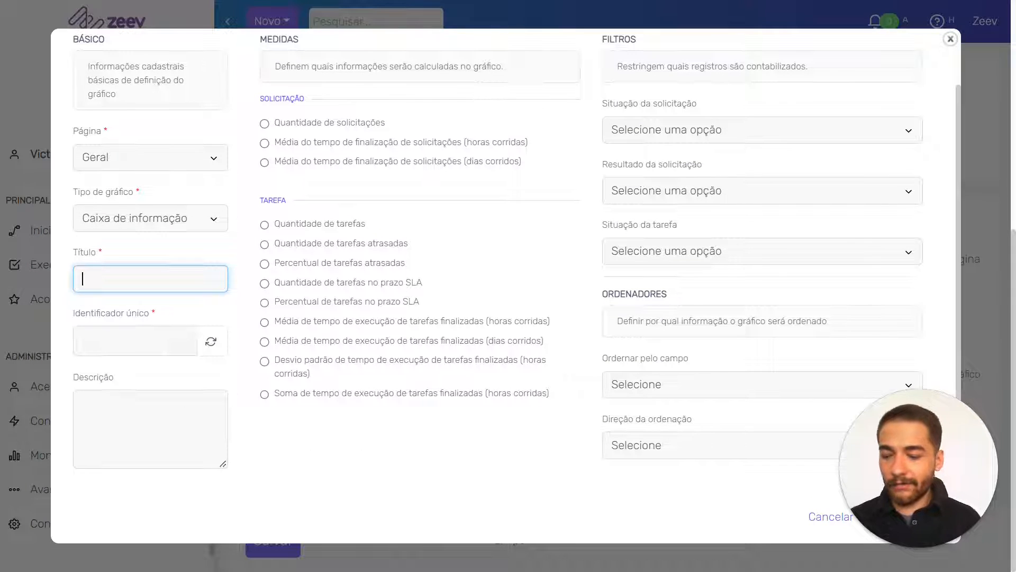
pyautogui.write('Férias aprov')
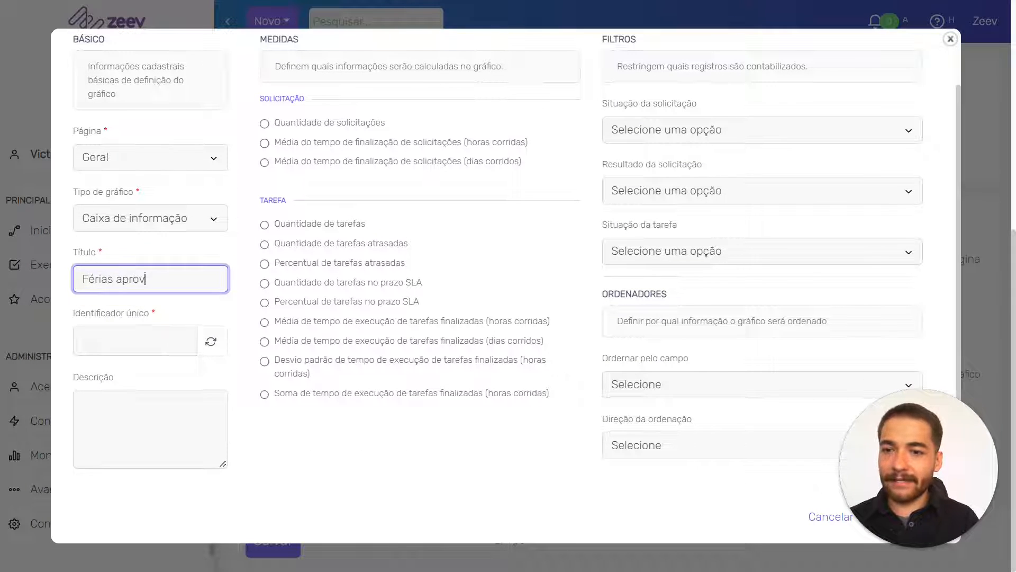
pyautogui.write('adas')
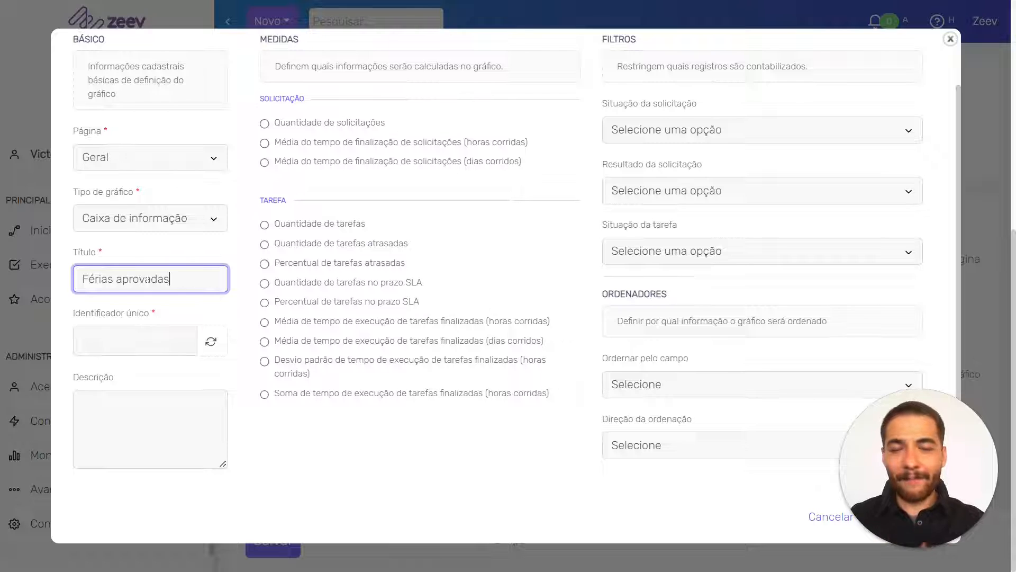
pyautogui.press('Tab')
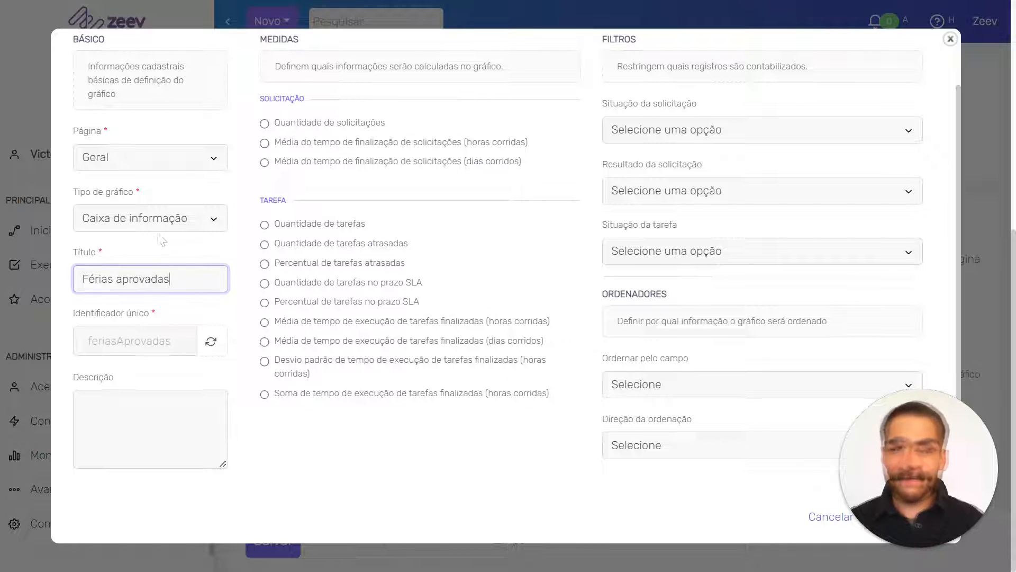
# Step: Measure "Quantidade de solicitações" in the Férias aprovadas chart, filtering by request status "Finalizado" and request result "Concluído"
pyautogui.click(264, 123)
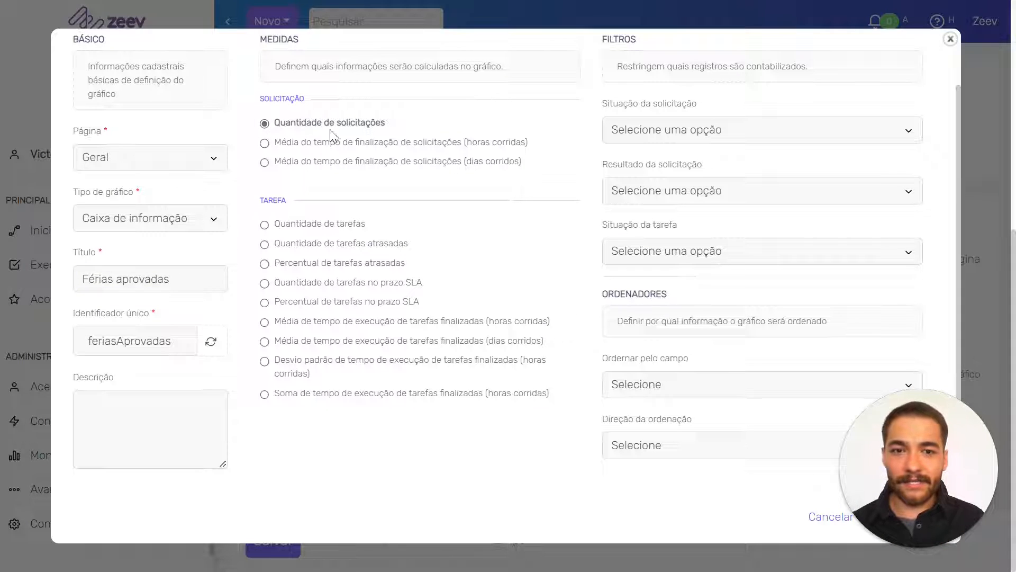
pyautogui.click(678, 131)
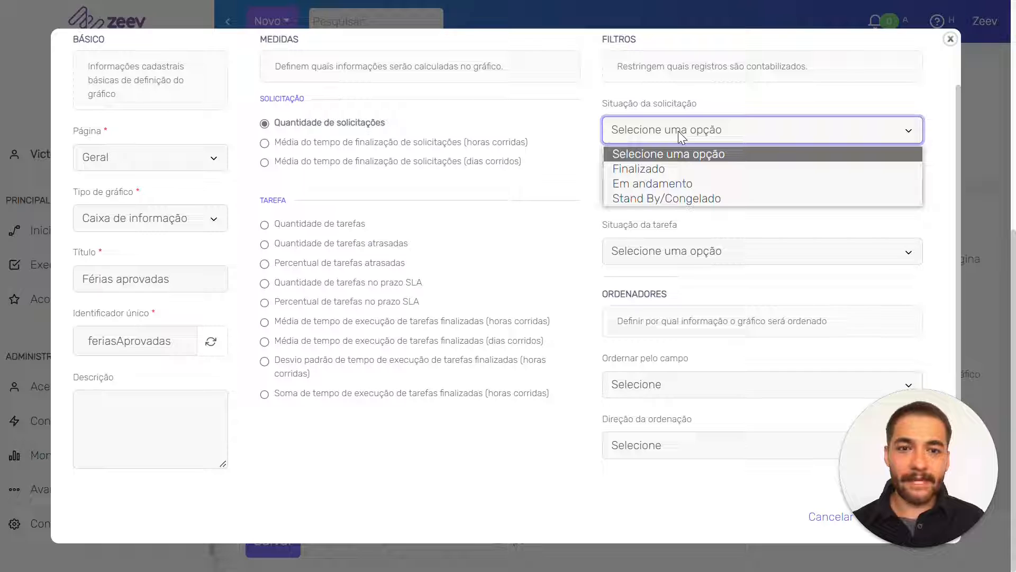
pyautogui.click(667, 169)
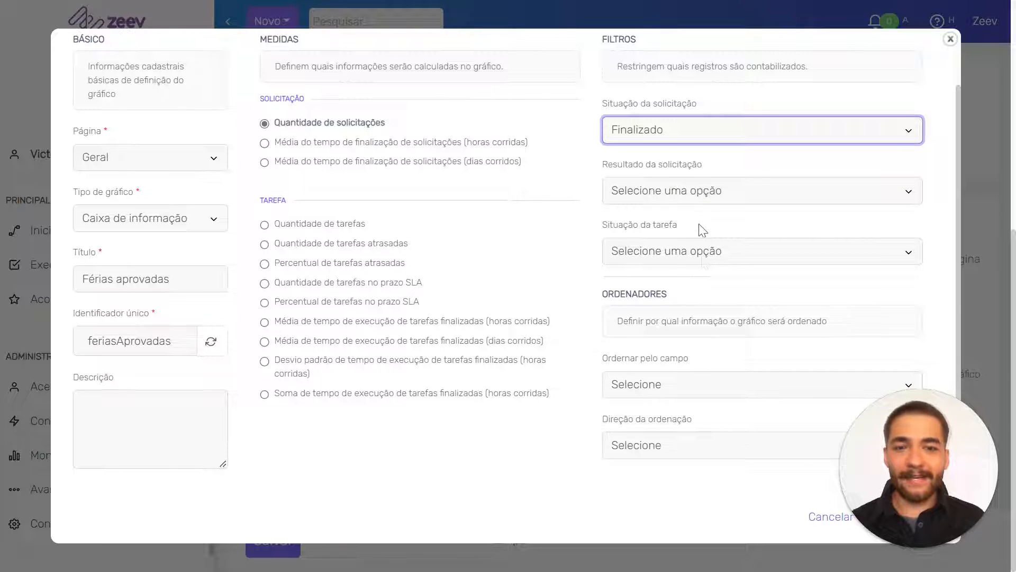
pyautogui.click(710, 194)
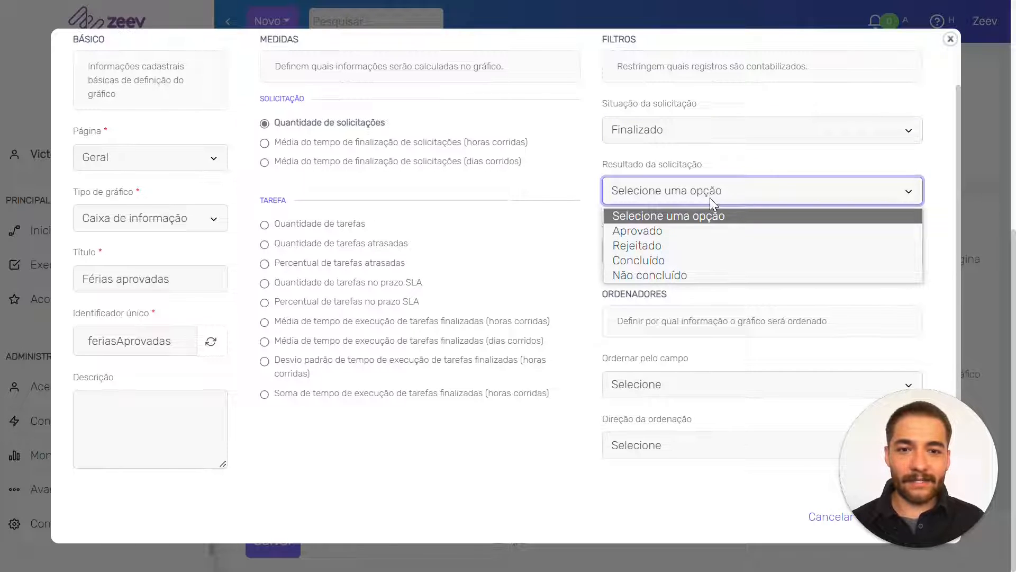
pyautogui.click(684, 259)
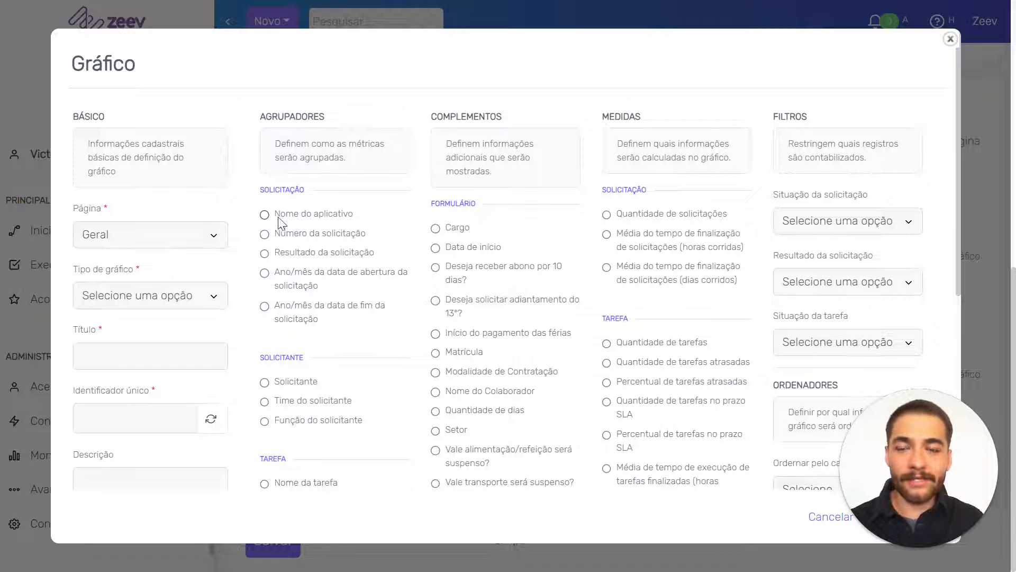
# Step: Set up a third chart on the Geral page as type "Pizza" with the title "Solicitou 13º?"
pyautogui.scroll(-9, 276, 228)
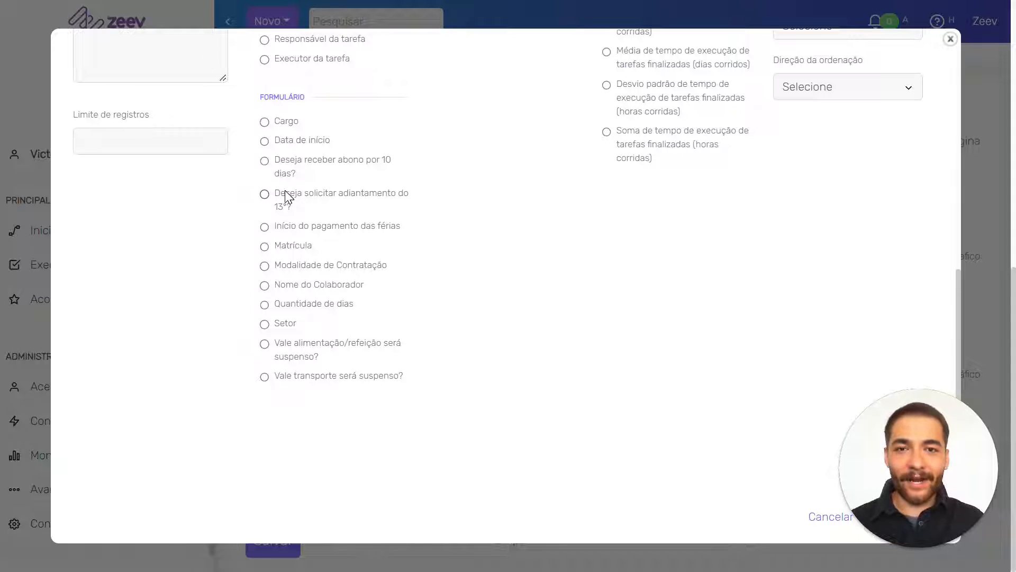
pyautogui.scroll(10, 284, 189)
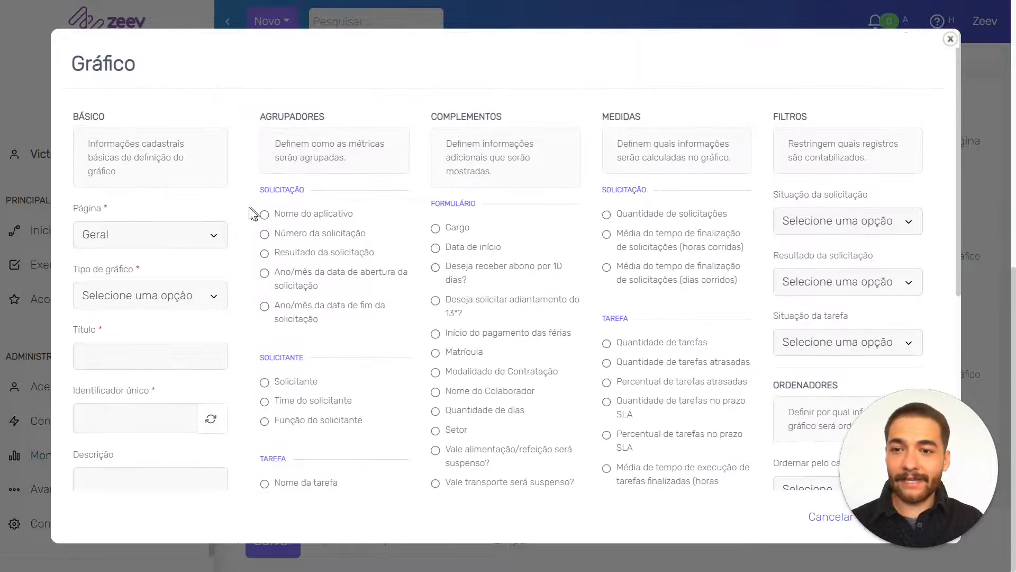
pyautogui.click(141, 296)
pyautogui.click(116, 379)
pyautogui.click(120, 360)
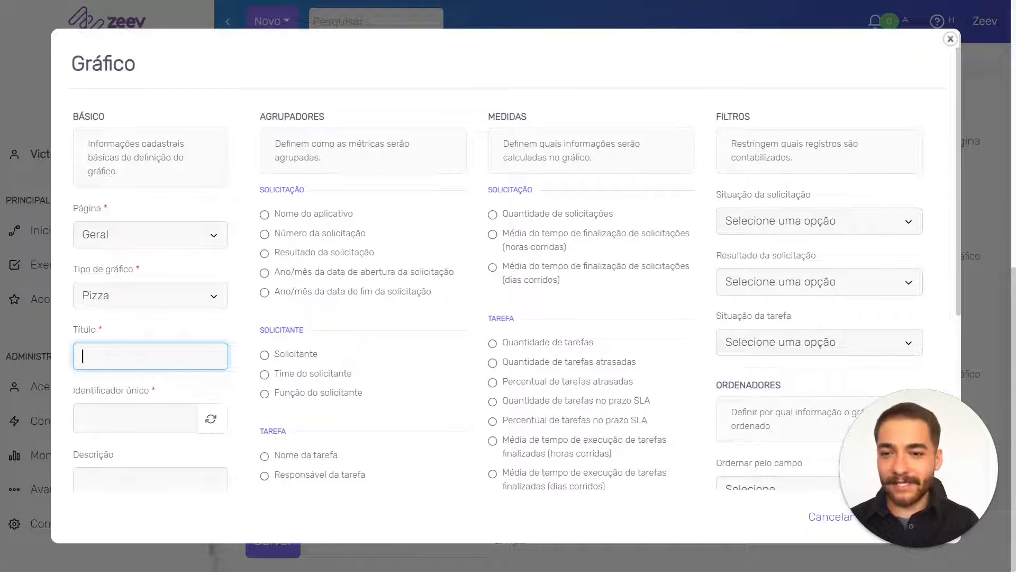
pyautogui.write('Solicitou 13°?')
# Step: Group the pie chart by the form field "Deseja solicitar adiantamento do 13º?", measure "Quantidade de solicitações", and apply its configuration
pyautogui.scroll(-7, 372, 274)
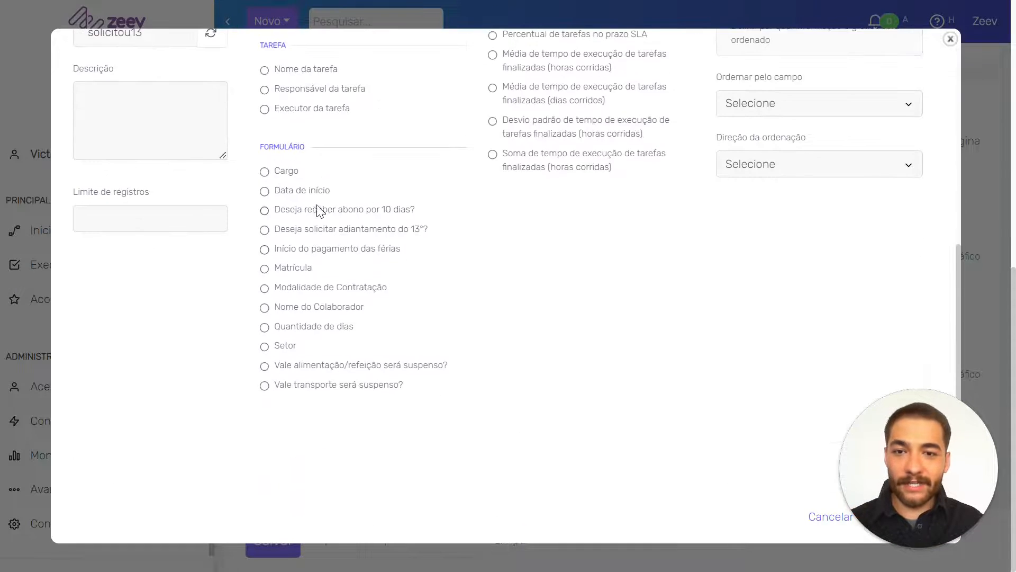
pyautogui.click(278, 231)
pyautogui.scroll(7, 476, 257)
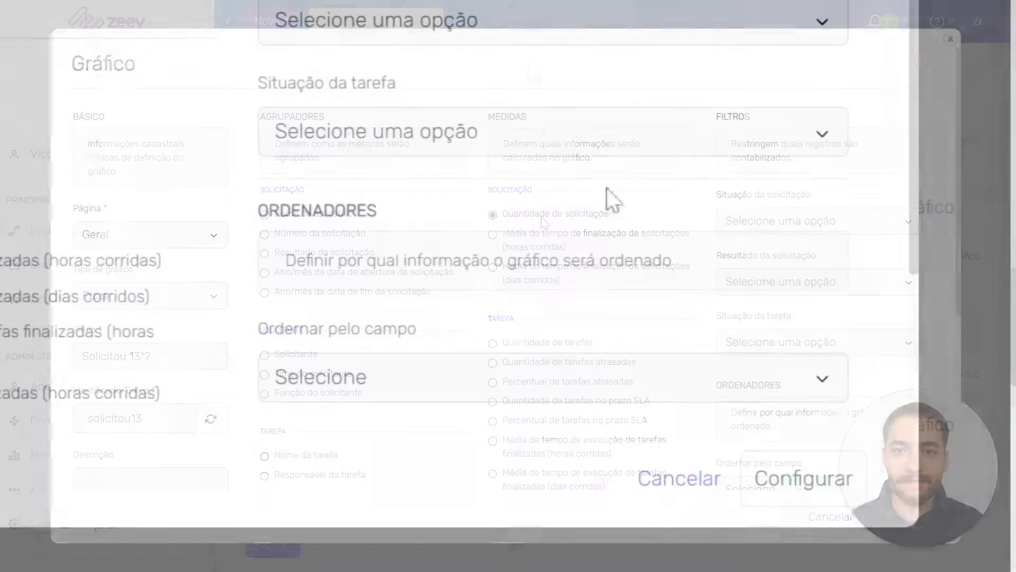
pyautogui.click(800, 482)
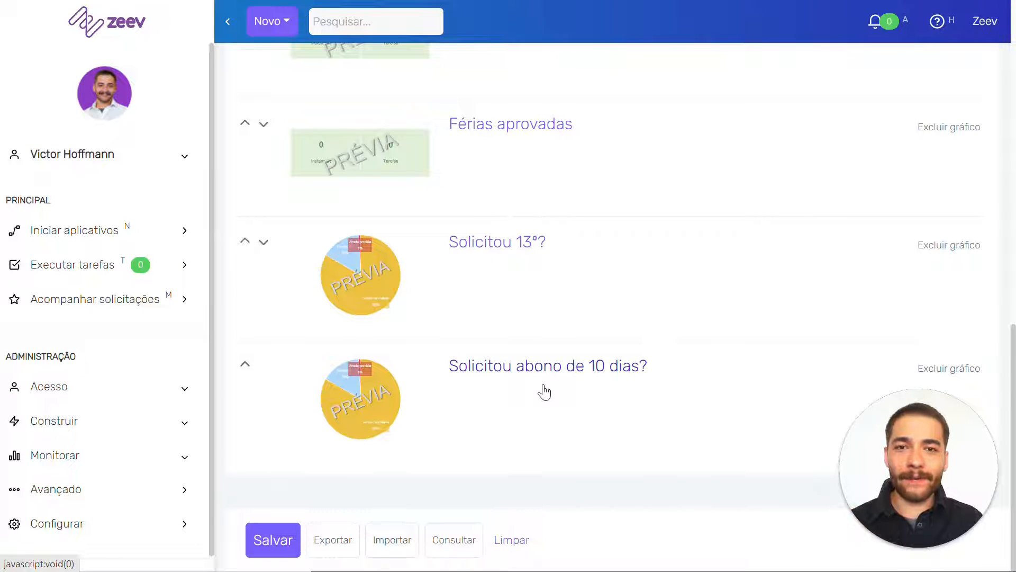
# Step: Save the vacation request panel with its configured charts
pyautogui.click(272, 544)
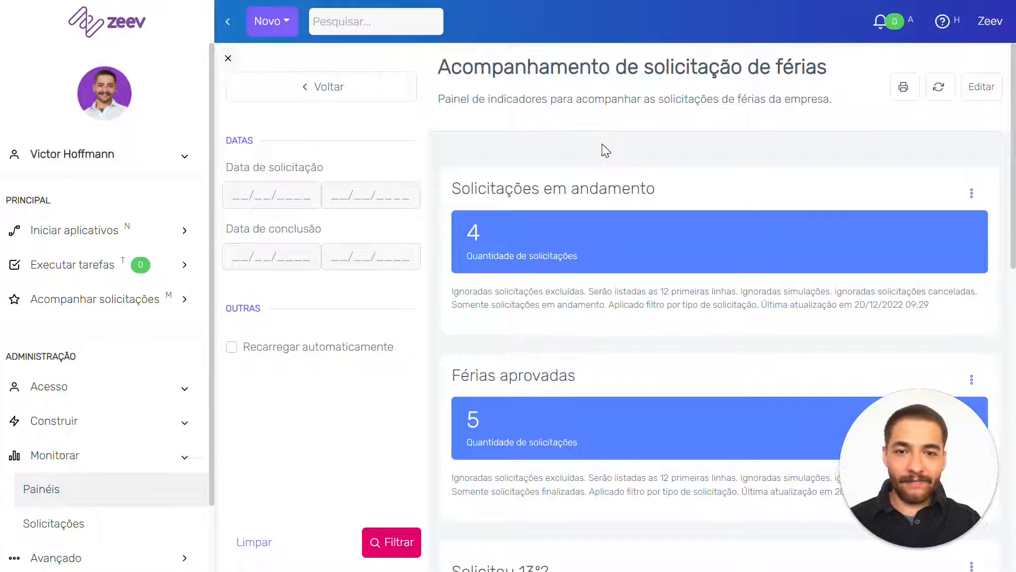
# Step: Add a new page titled "Detalhamento" to the vacation request panel
pyautogui.scroll(-5, 602, 176)
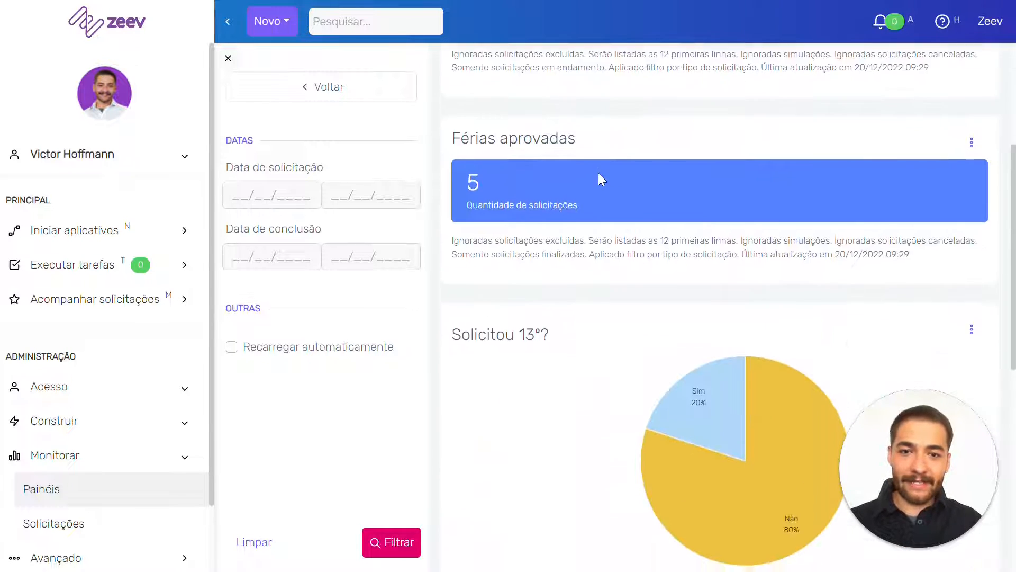
pyautogui.scroll(-6, 607, 248)
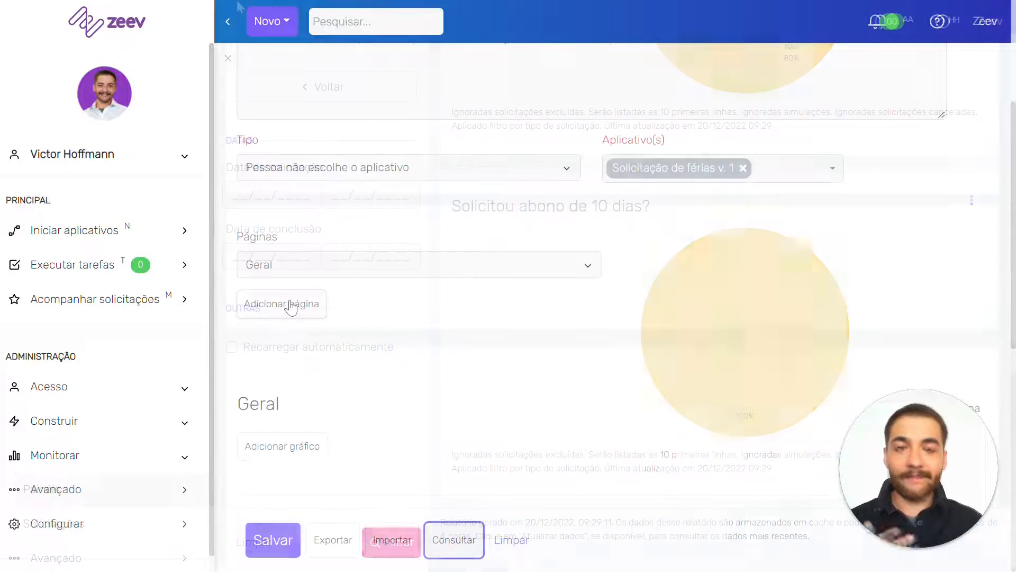
pyautogui.click(286, 302)
pyautogui.write('De')
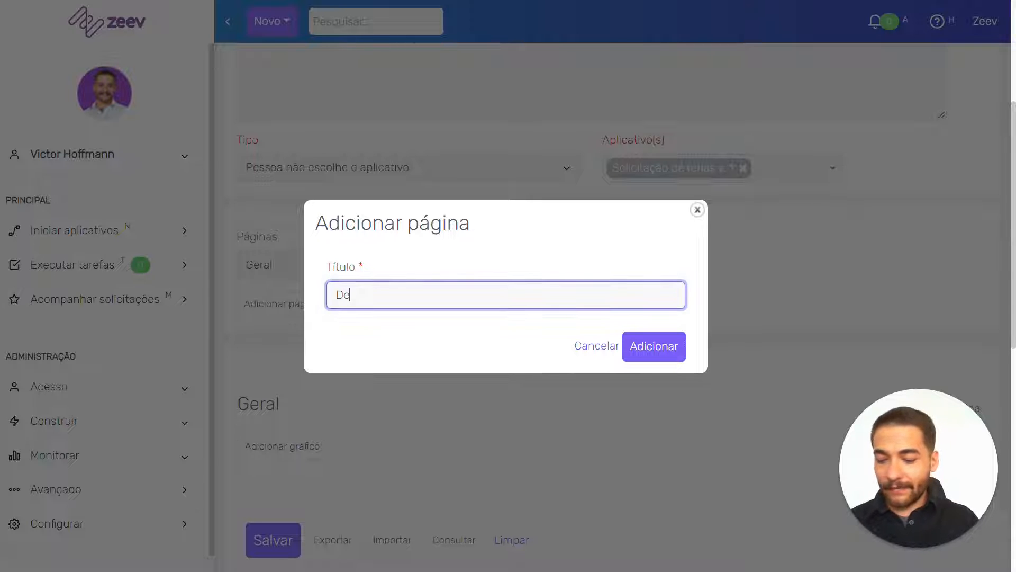
pyautogui.write('talh')
# Step: Set up a "Tabela" chart titled "Detalhamento" on the Detalhamento page, grouped by "Número da solicitação" and "Solicitante"
pyautogui.click(302, 405)
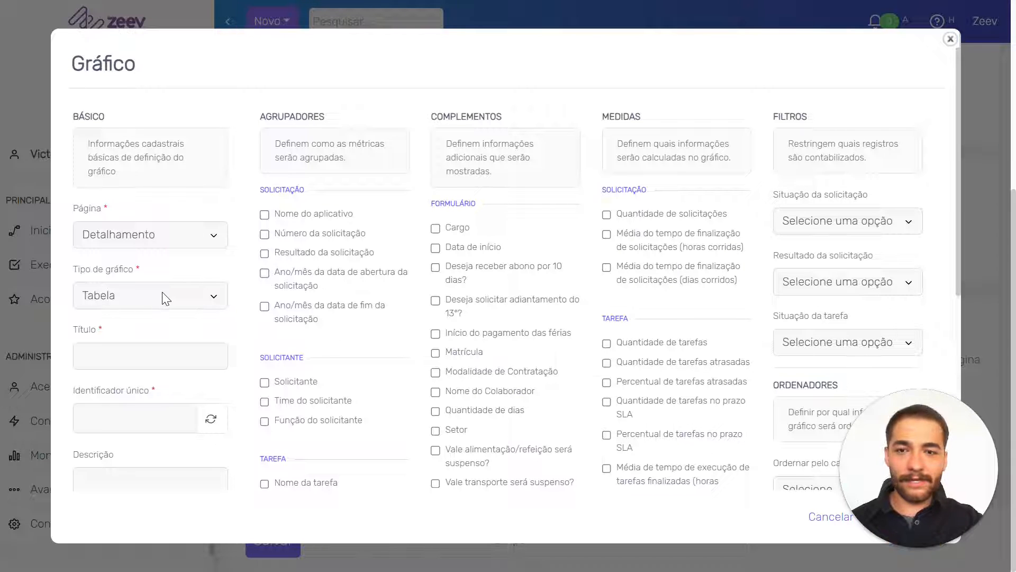
pyautogui.click(150, 365)
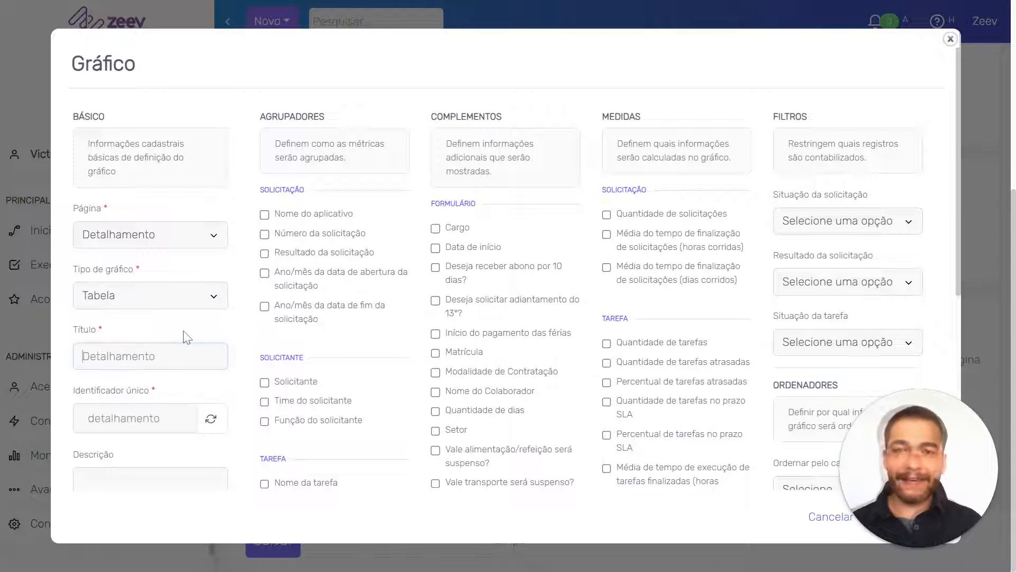
pyautogui.click(266, 234)
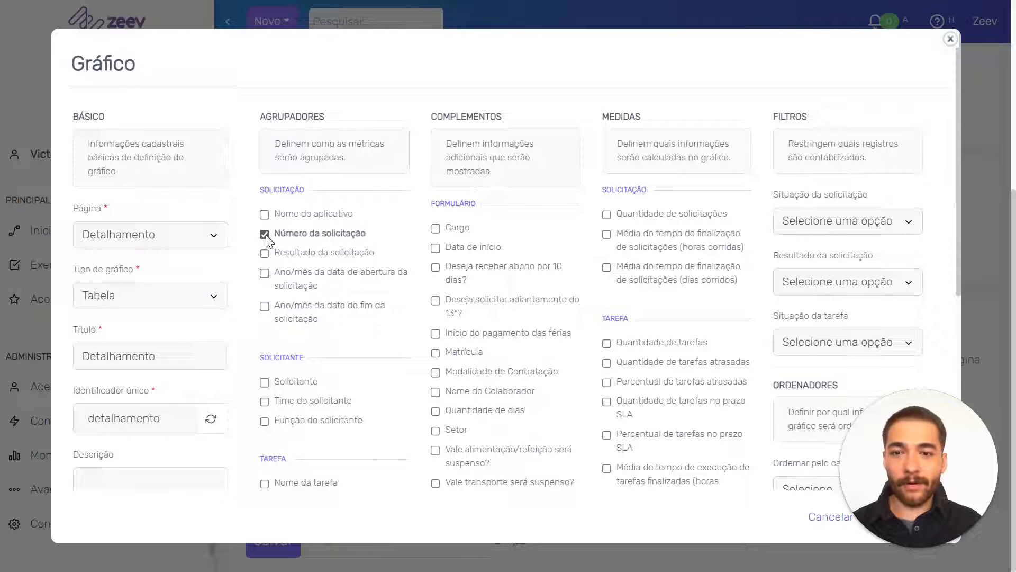
pyautogui.click(265, 383)
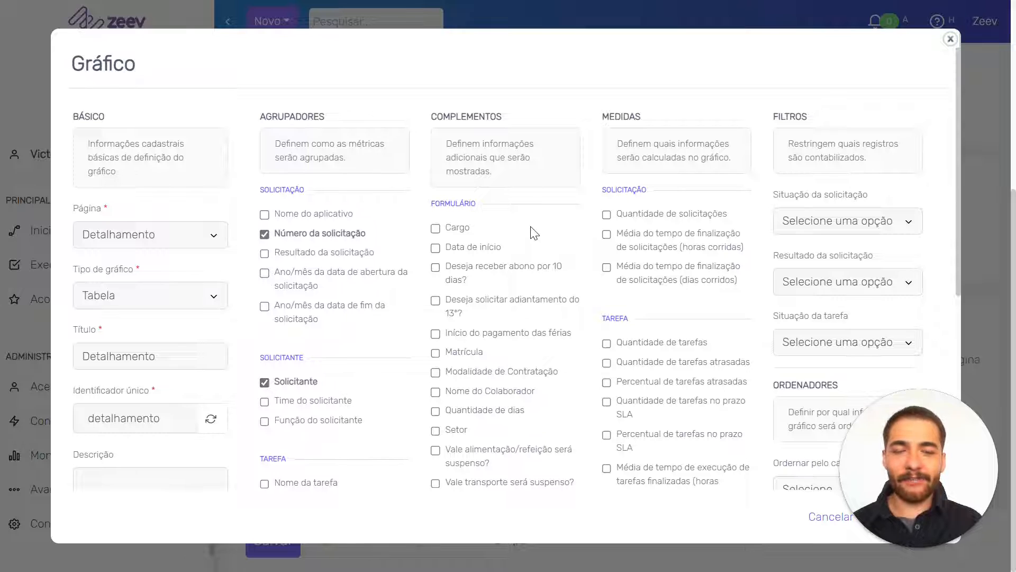
# Step: Include the form fields "Setor", "Data de início" and "Quantidade de dias" as complements in the Detalhamento table
pyautogui.click(436, 430)
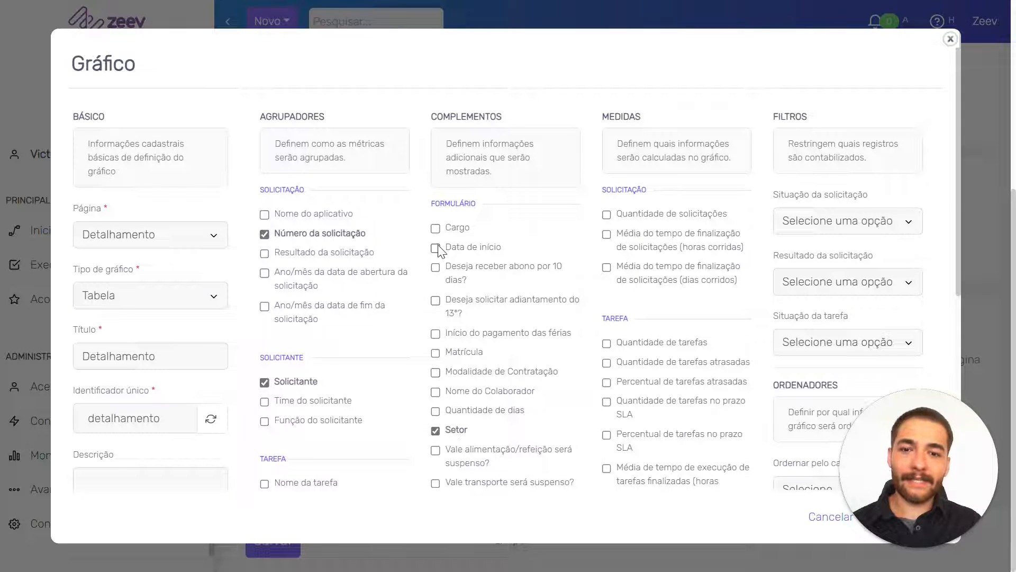
pyautogui.click(435, 247)
pyautogui.click(436, 412)
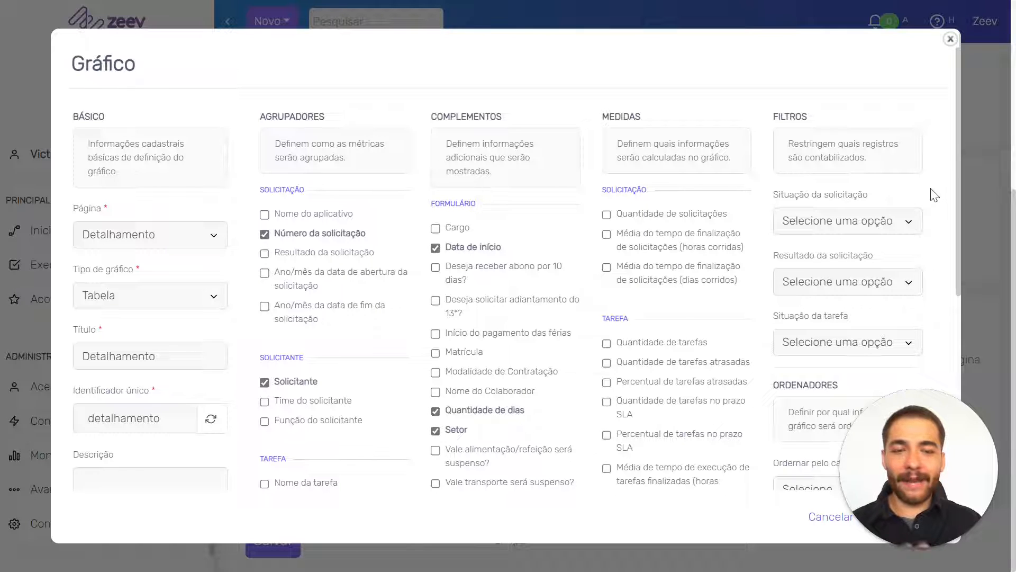
# Step: Filter the table by request status "Finalizado" and result "Concluído", order it by "Número da solicitação" "Ascendente", and apply its configuration
pyautogui.click(884, 220)
pyautogui.click(863, 260)
pyautogui.click(849, 289)
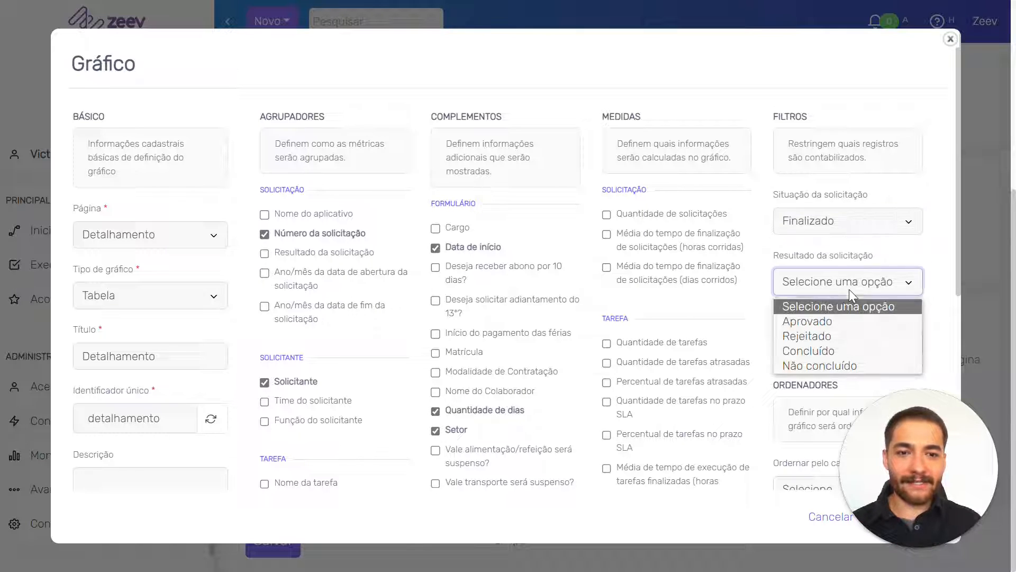
pyautogui.click(868, 350)
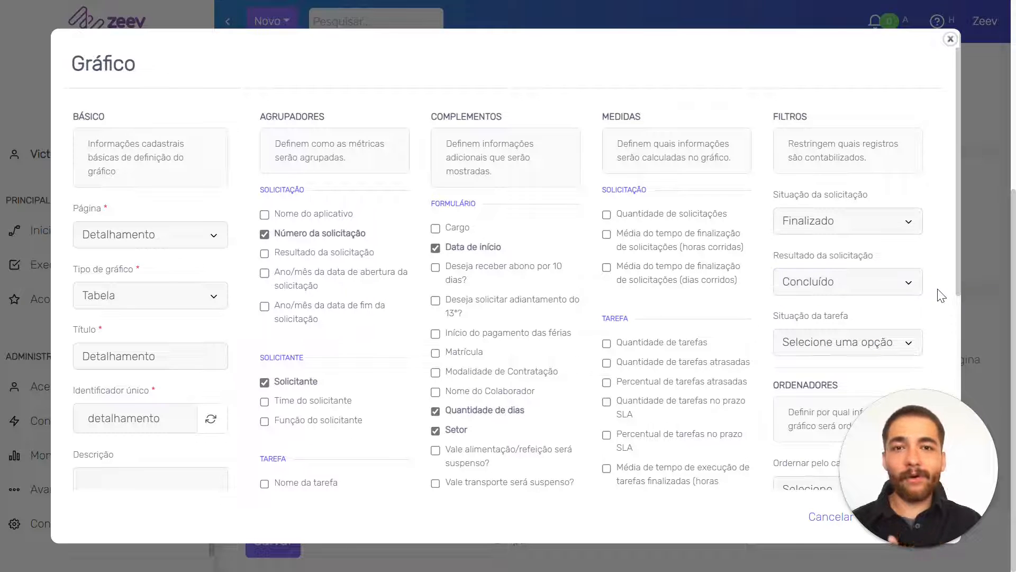
pyautogui.scroll(-4, 940, 293)
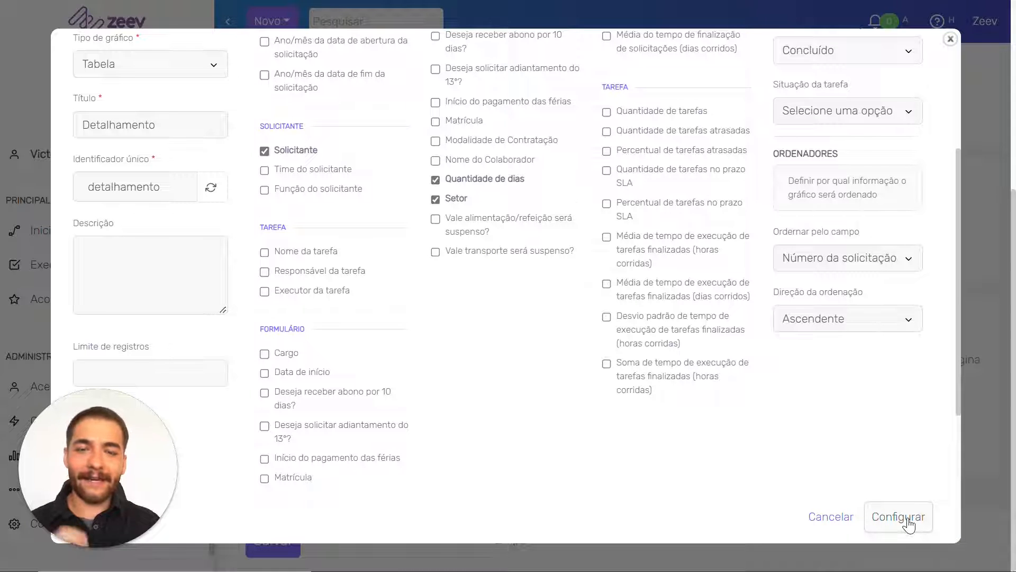
pyautogui.click(898, 517)
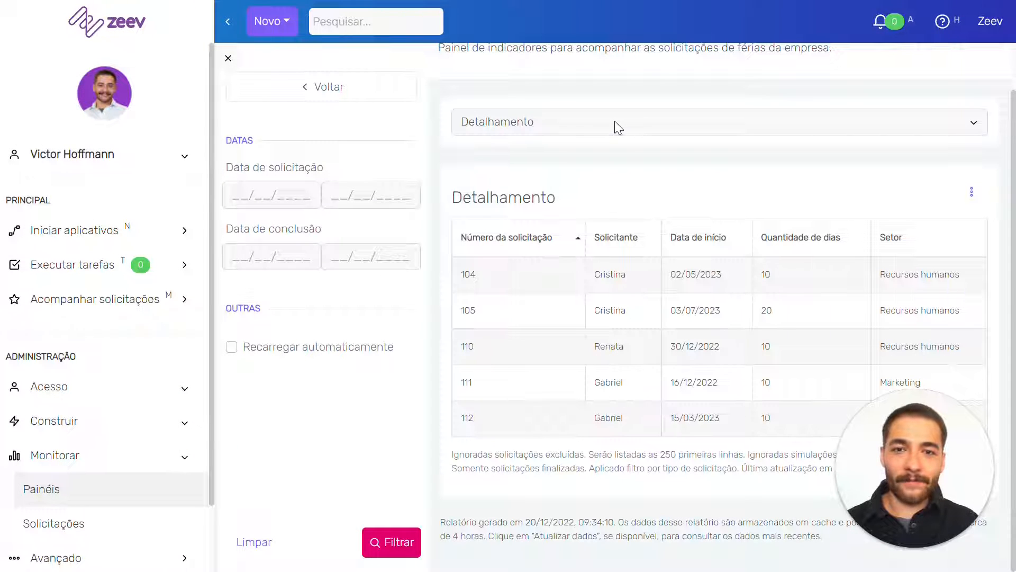
# Step: View the Detalhamento page of the panel and open the table's export options
pyautogui.click(615, 121)
pyautogui.click(582, 160)
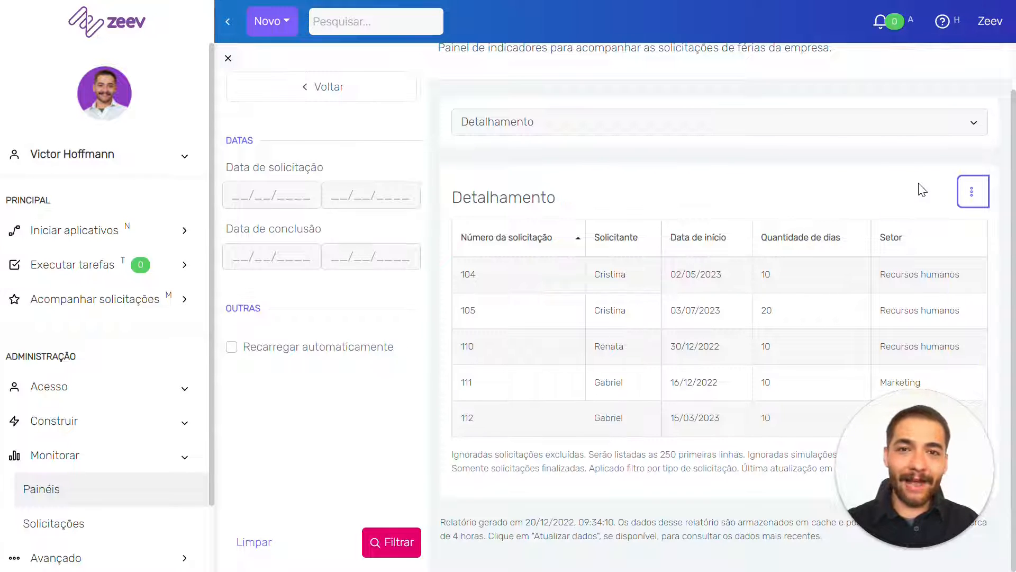
pyautogui.click(973, 192)
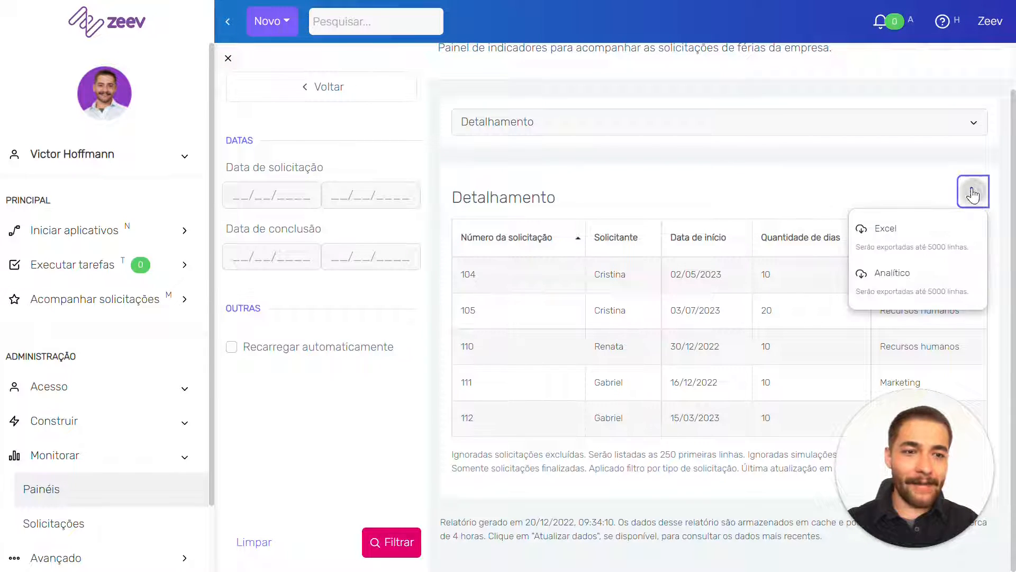